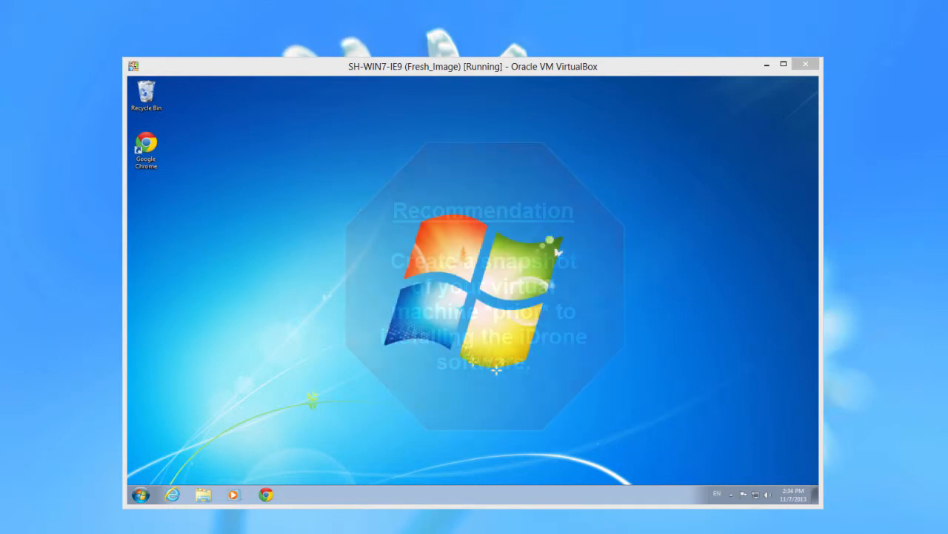
pyautogui.click(172, 495)
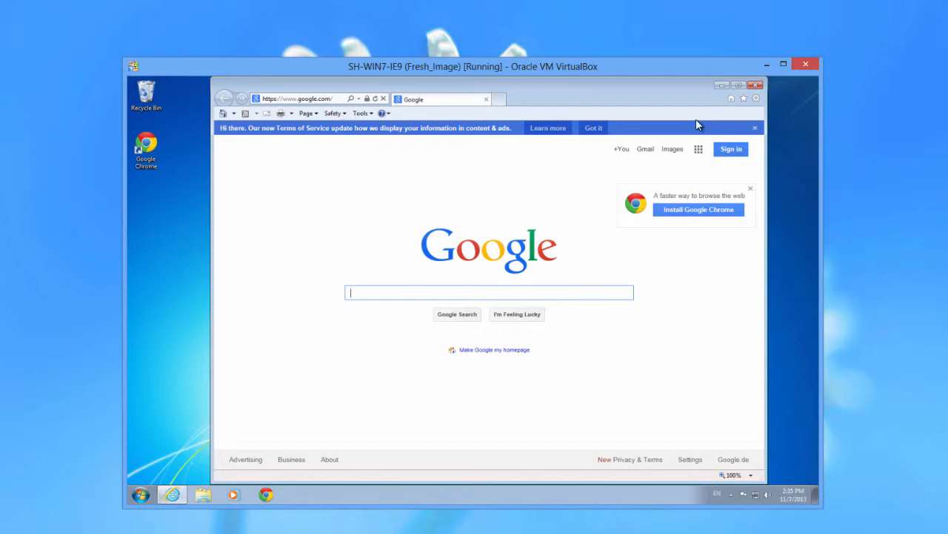
pyautogui.click(738, 87)
pyautogui.click(241, 95)
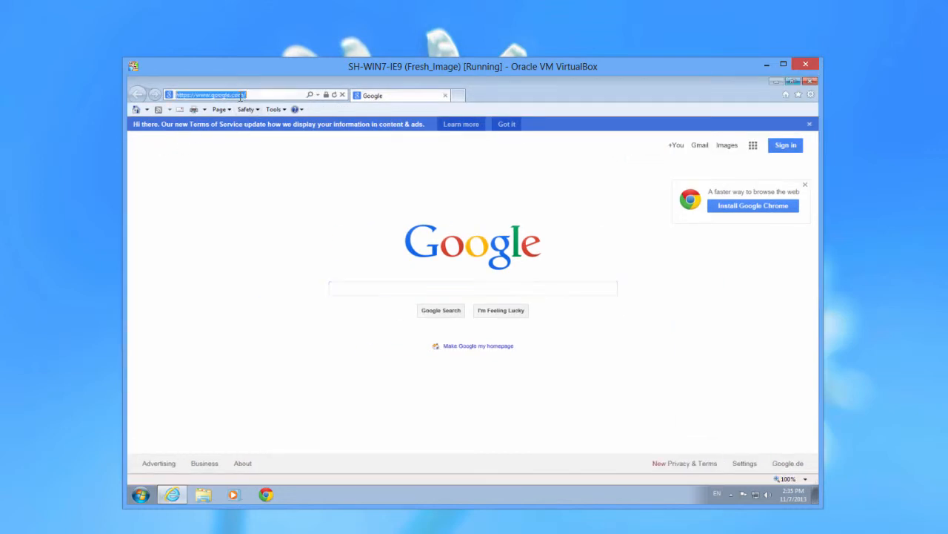
pyautogui.write('http')
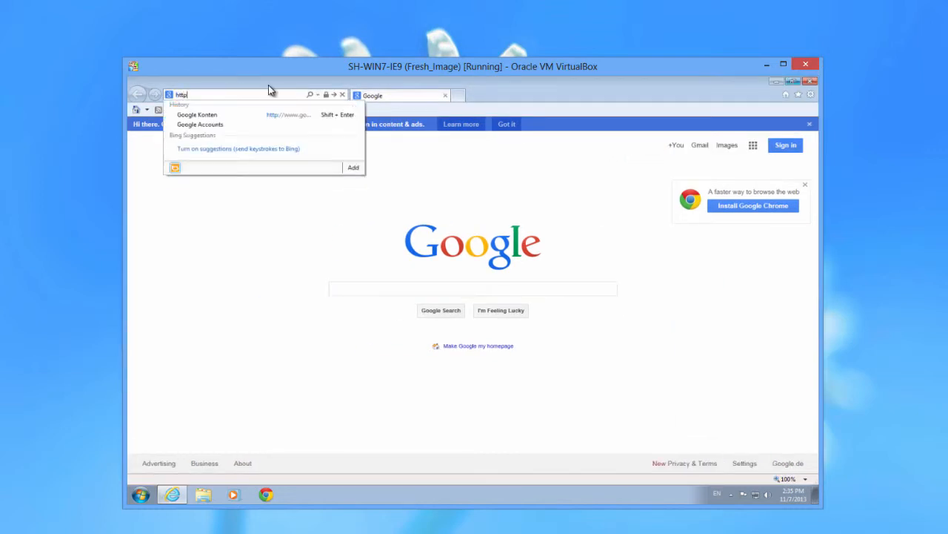
pyautogui.write('://172')
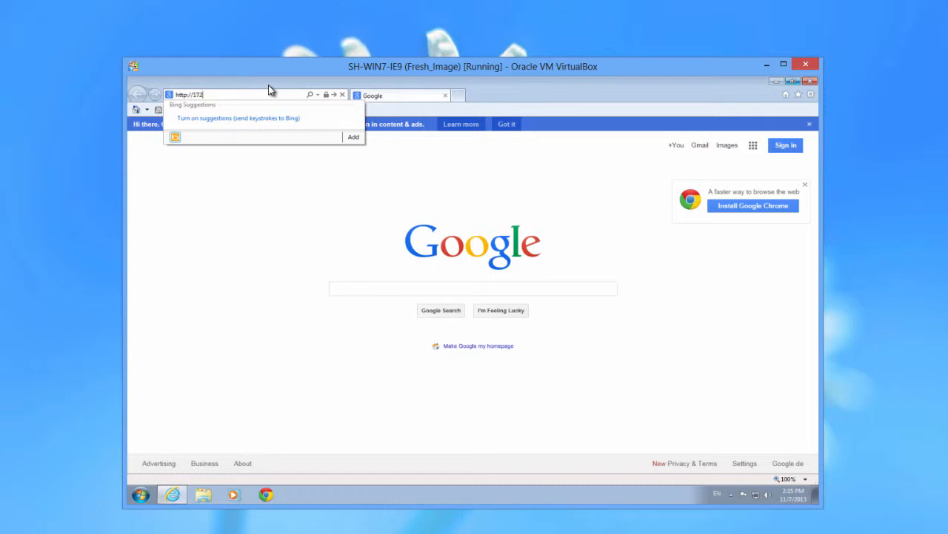
pyautogui.write('.16.42.71')
pyautogui.press('Return')
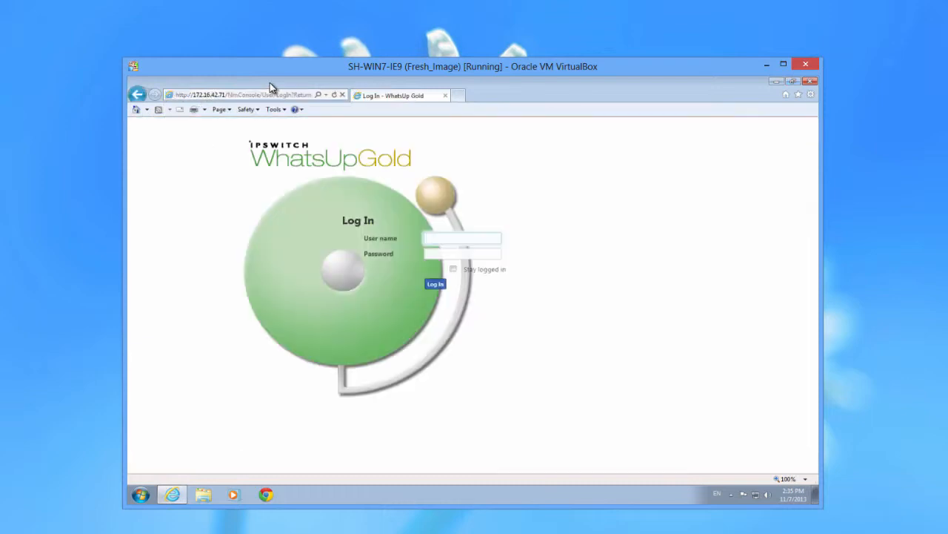
pyautogui.write('admin')
pyautogui.press('Tab')
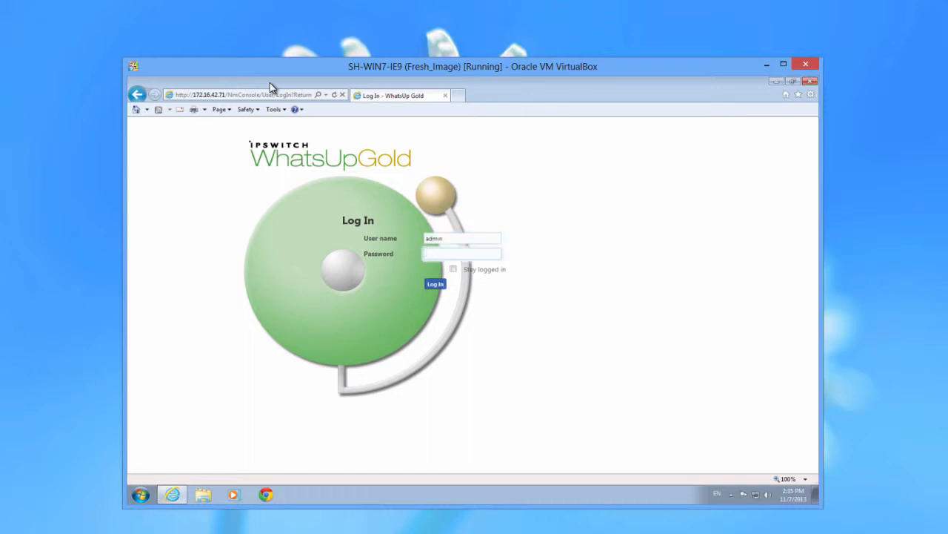
pyautogui.write('admin')
pyautogui.press('Return')
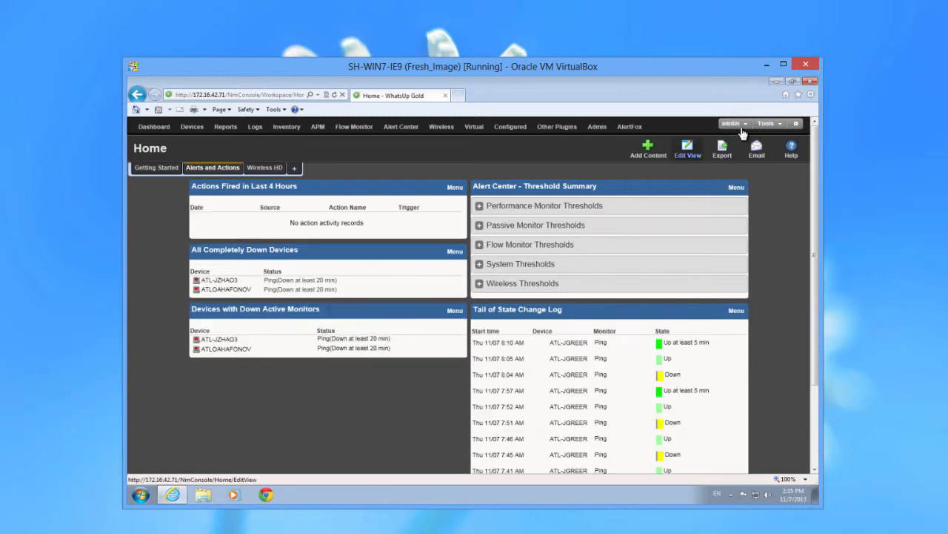
pyautogui.click(811, 80)
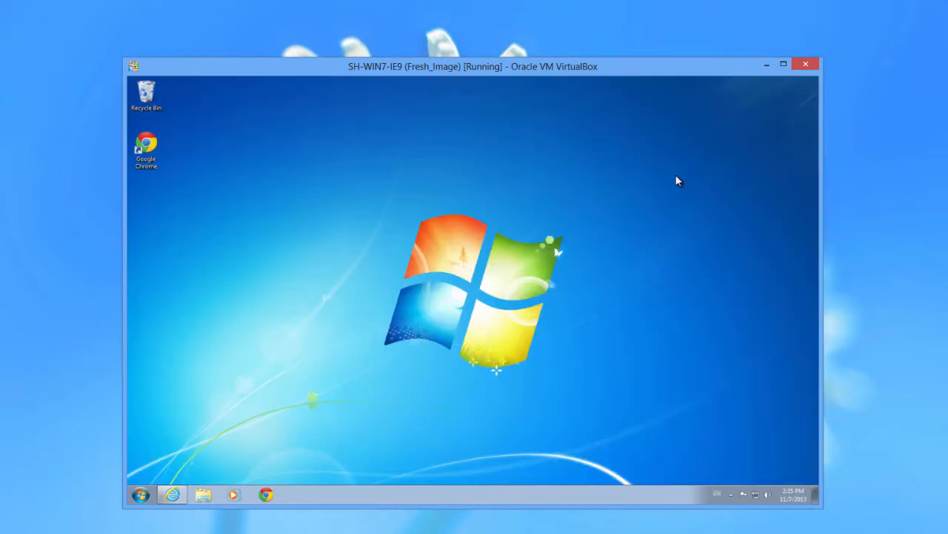
# Browse in Explorer to the 1tmp\iDrone_Install folder on the shared drive
pyautogui.click(205, 495)
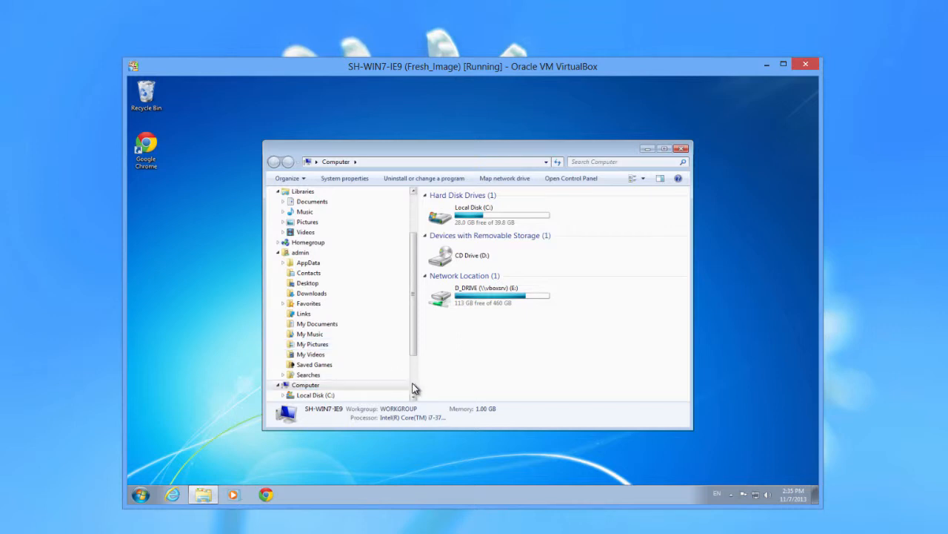
pyautogui.scroll(-2, 413, 388)
pyautogui.click(337, 355)
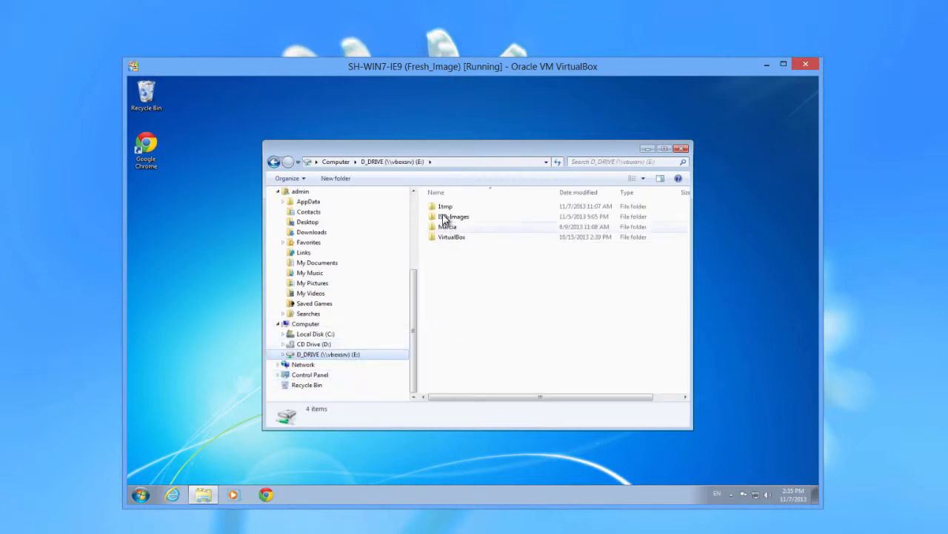
pyautogui.doubleClick(443, 209)
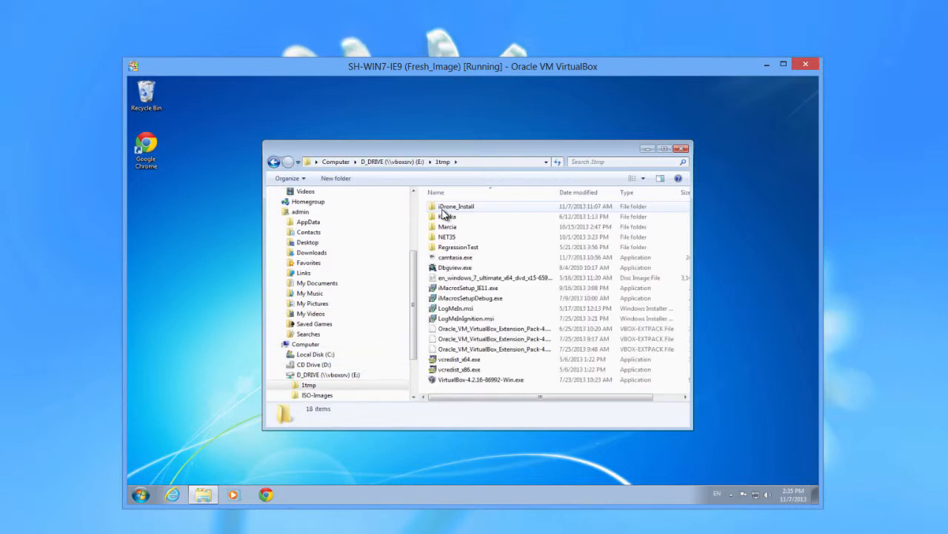
pyautogui.doubleClick(442, 207)
# Launch iDrone-For-WUG-Setup.2.02.11.05.1535.exe past the security warning and minimize Explorer
pyautogui.doubleClick(442, 208)
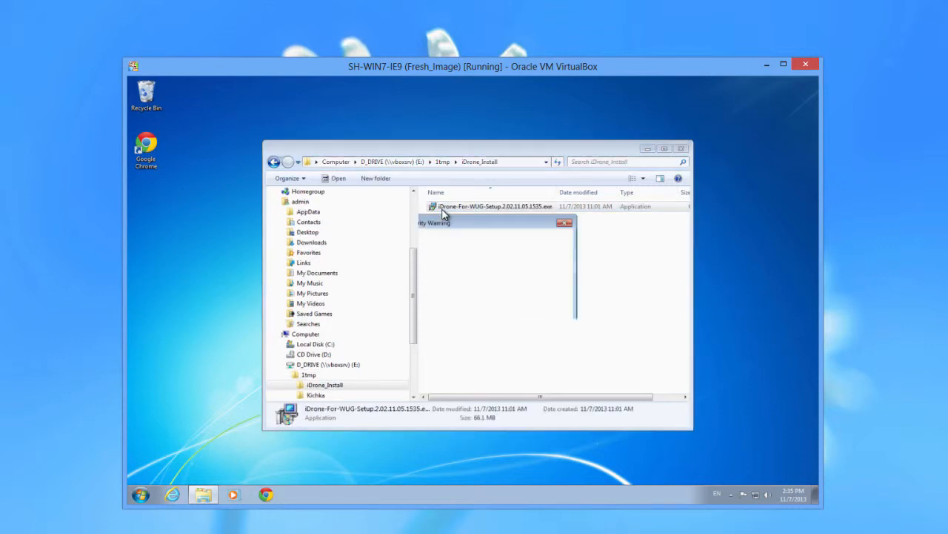
pyautogui.click(496, 295)
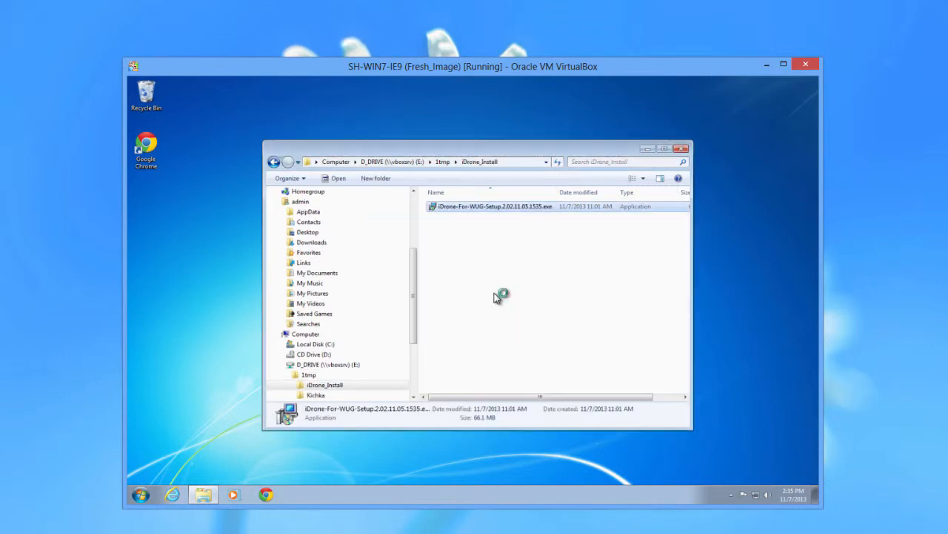
pyautogui.click(642, 150)
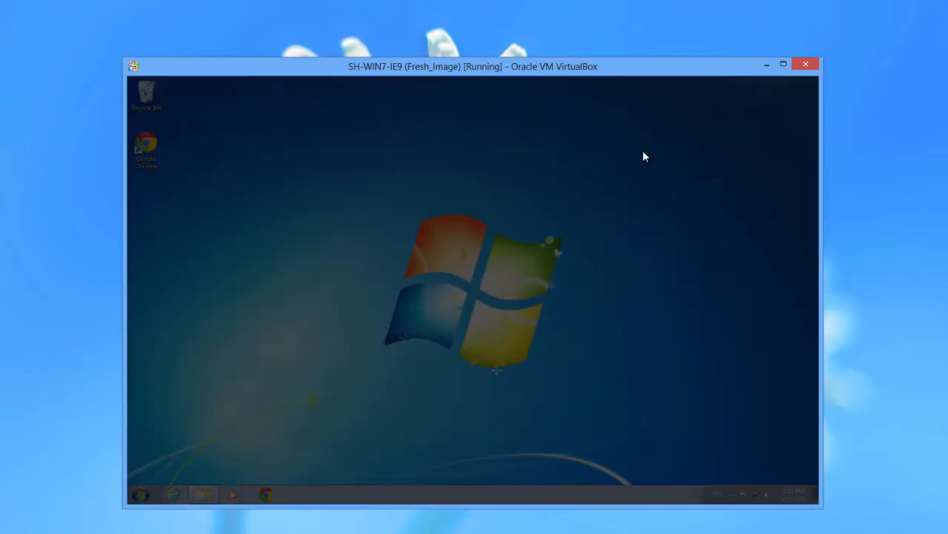
# Install iDrone APM Poller to C:\Program Files (x86)\AlertFox\iDrone APM Poller with default Start Menu folder
pyautogui.click(514, 279)
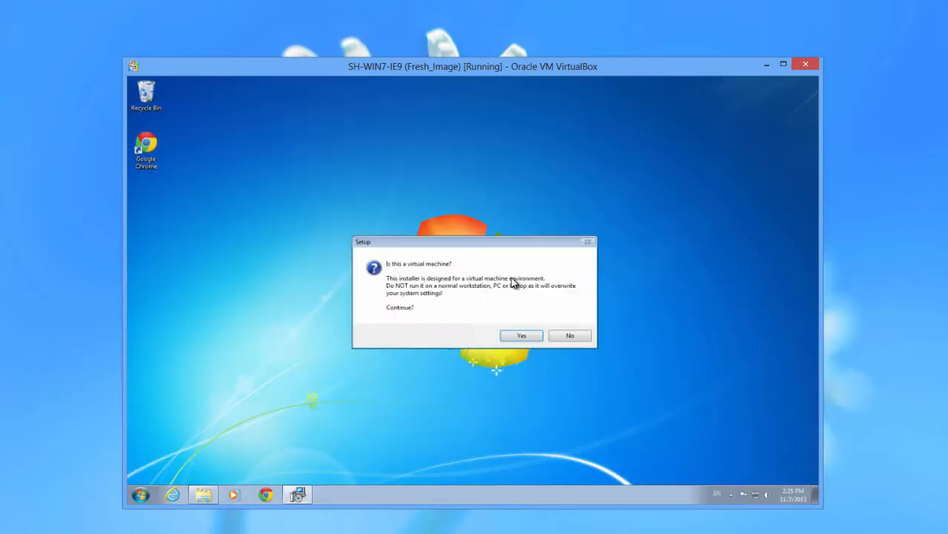
pyautogui.click(512, 339)
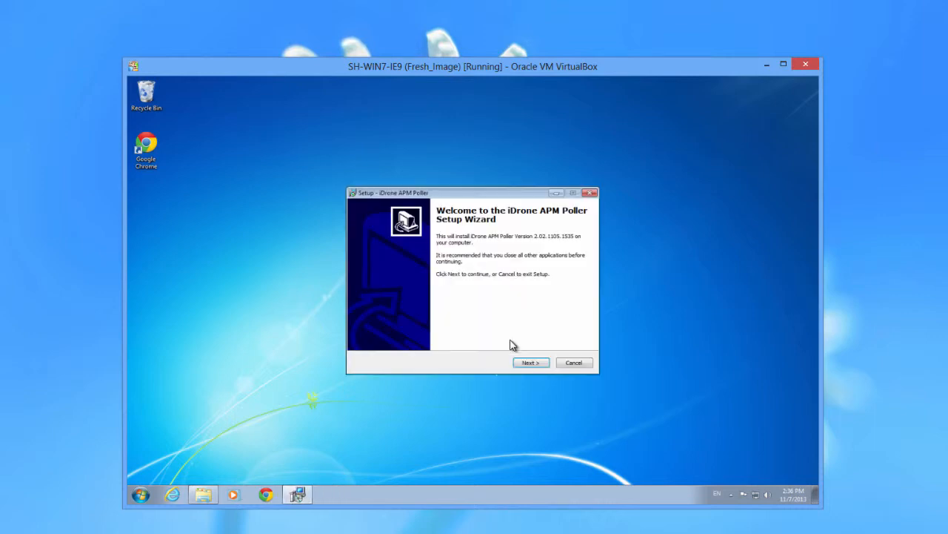
pyautogui.click(521, 363)
pyautogui.click(521, 363)
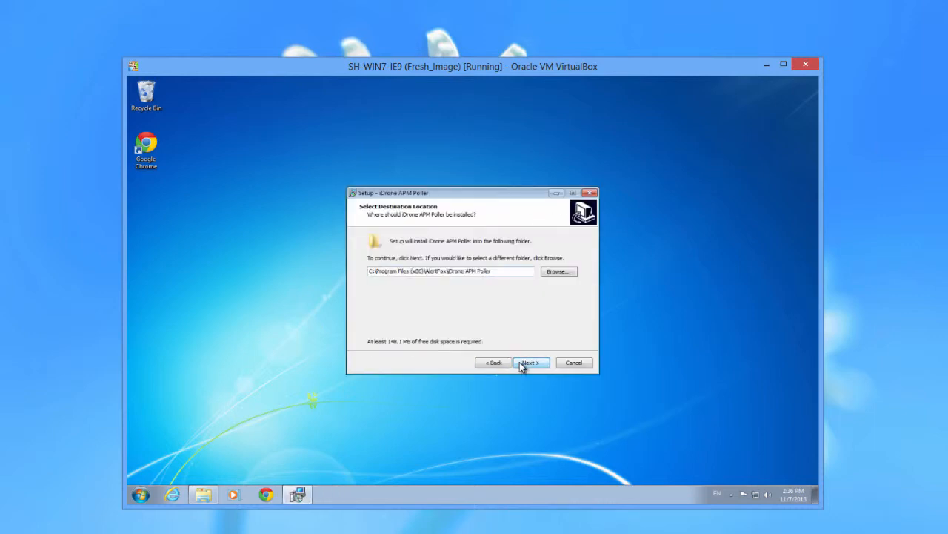
pyautogui.click(521, 363)
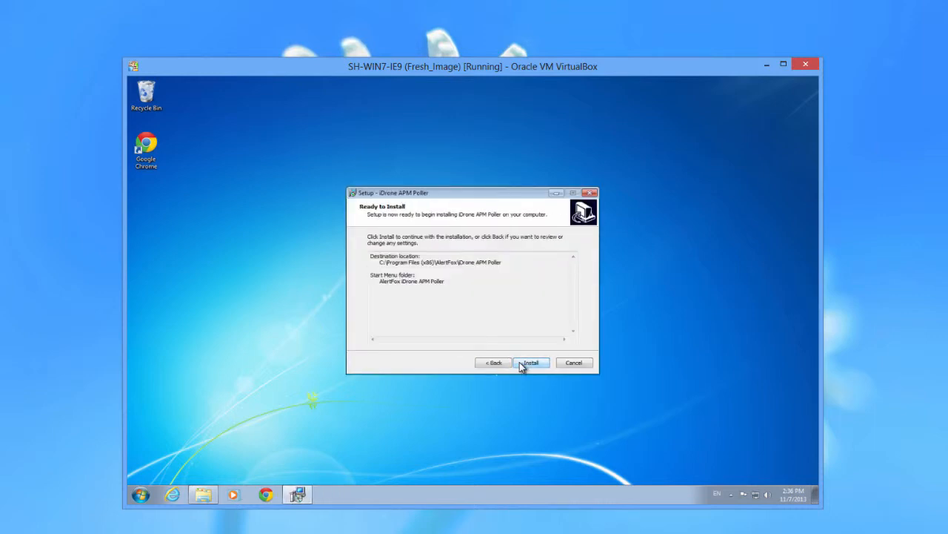
pyautogui.click(530, 362)
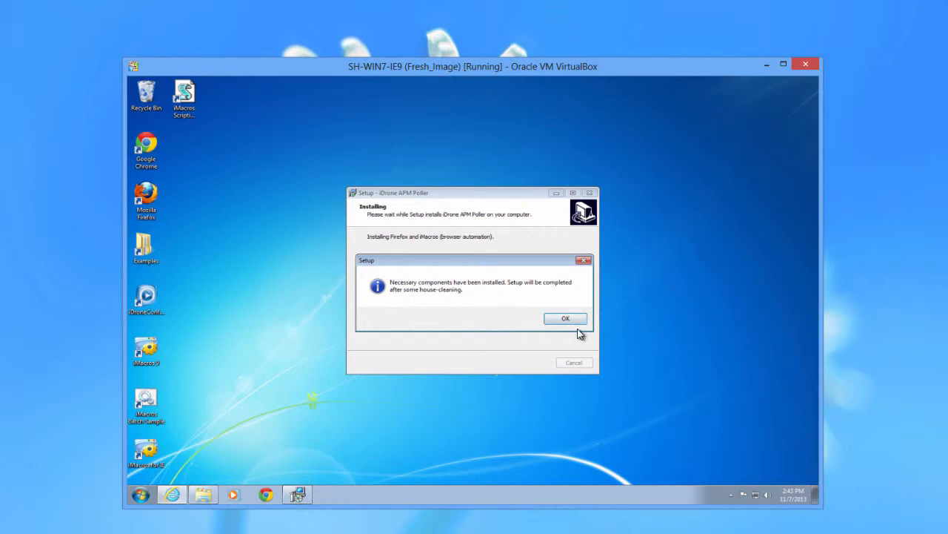
pyautogui.click(566, 319)
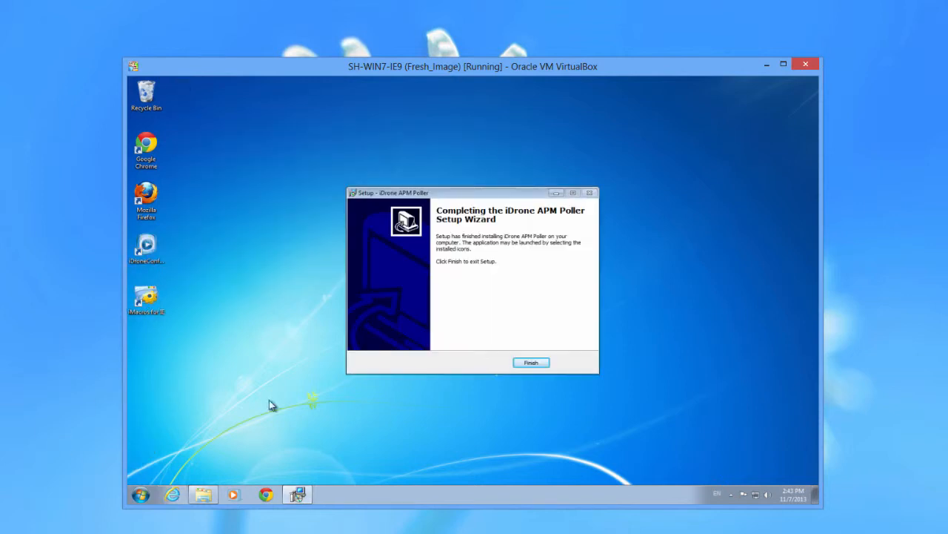
pyautogui.click(519, 363)
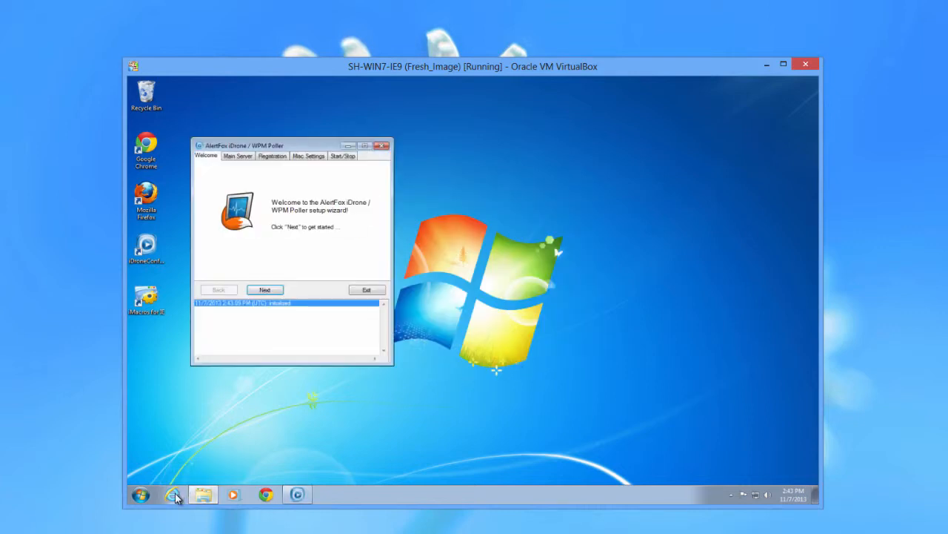
# Enable the iMacros add-on in Internet Explorer and recentre the poller wizard
pyautogui.click(174, 495)
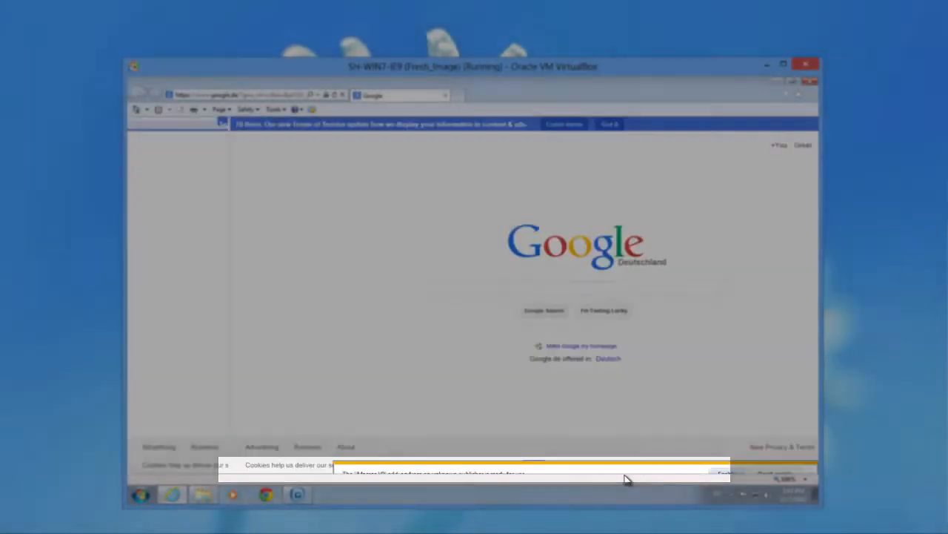
pyautogui.click(625, 474)
pyautogui.click(811, 83)
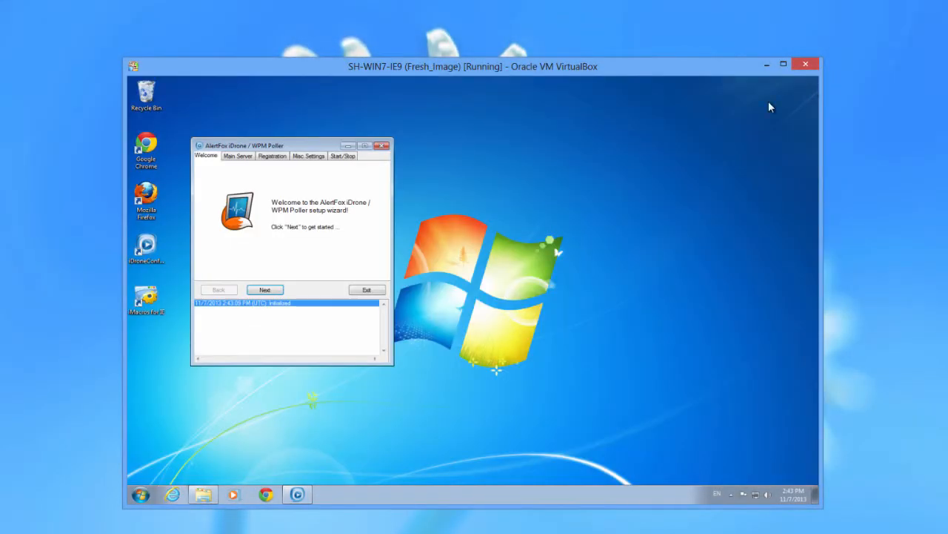
pyautogui.moveTo(271, 149); pyautogui.dragTo(429, 154)
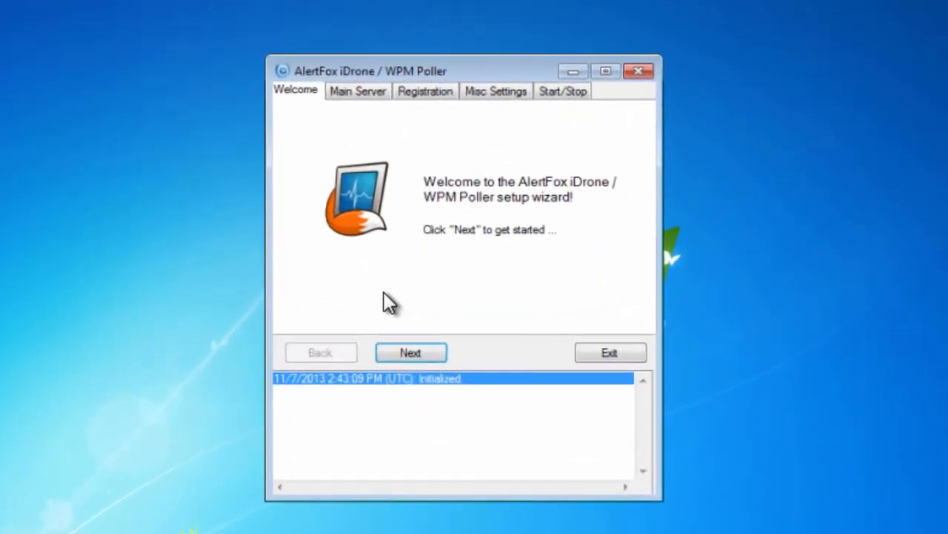
pyautogui.click(392, 352)
pyautogui.click(321, 177)
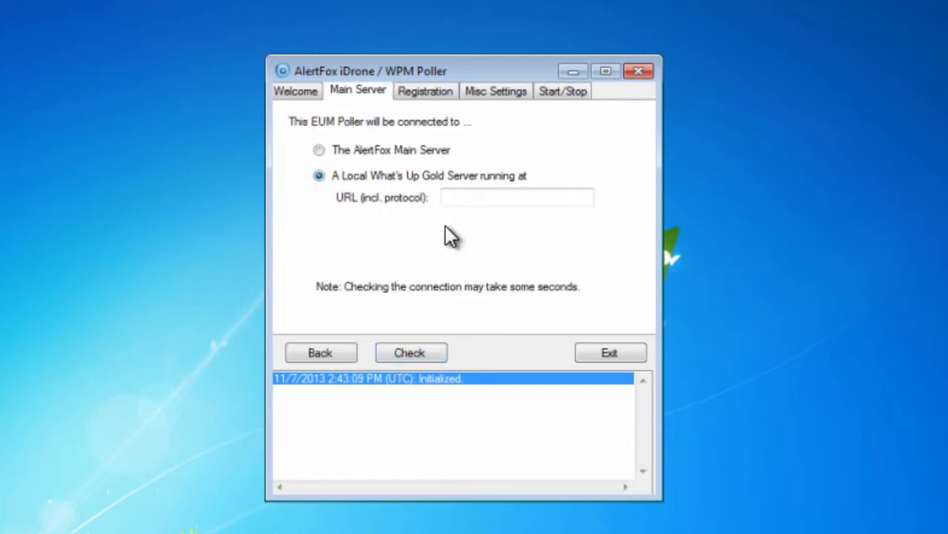
pyautogui.click(466, 199)
pyautogui.write('htt')
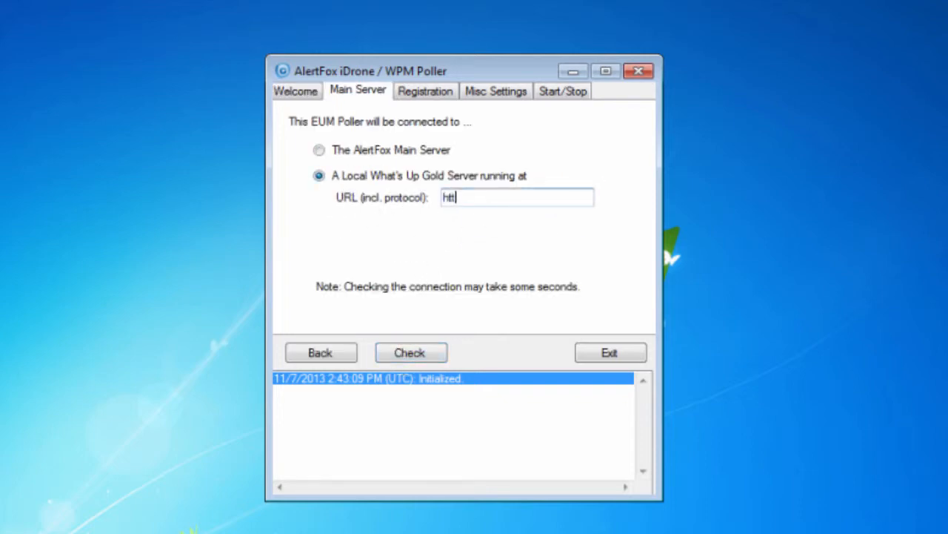
pyautogui.write('p://172.16.42.71')
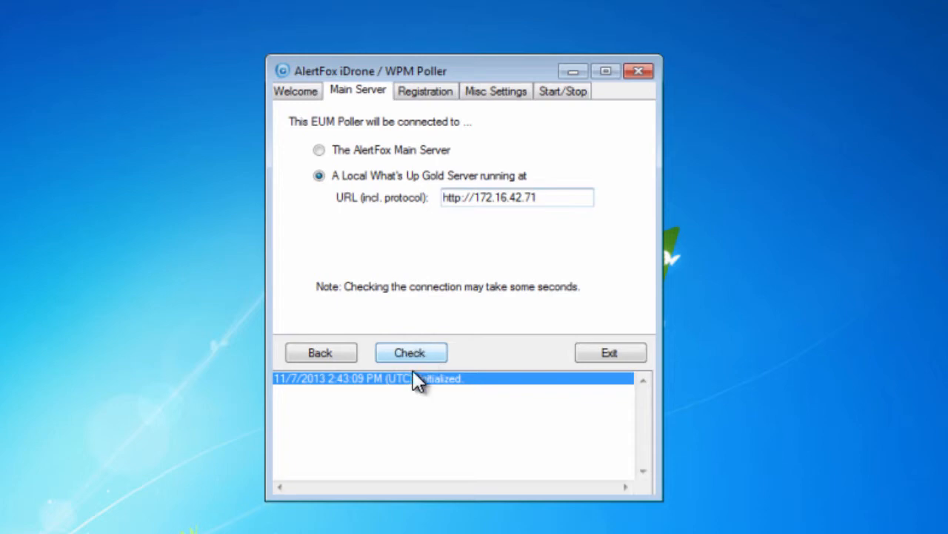
pyautogui.click(444, 340)
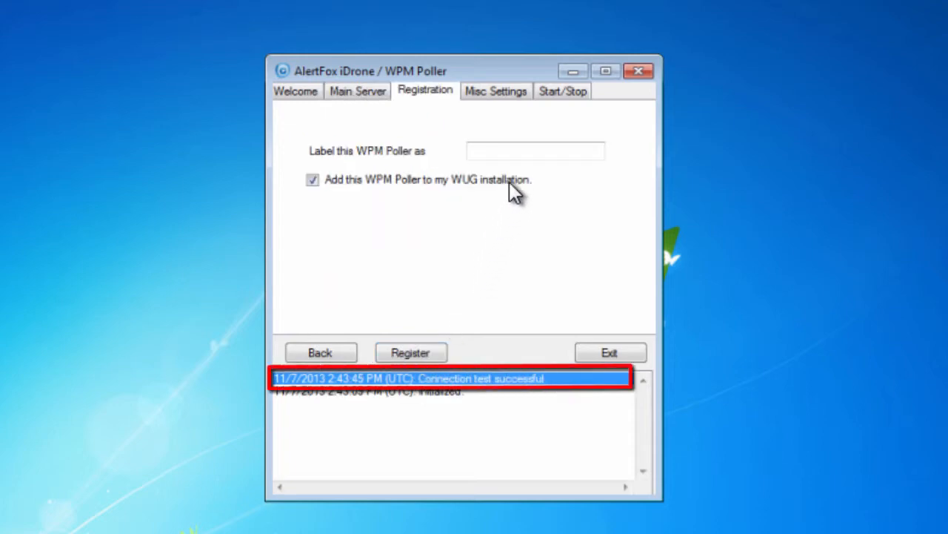
# Label the poller WUG_iDrone and register it with the WUG installation
pyautogui.click(510, 154)
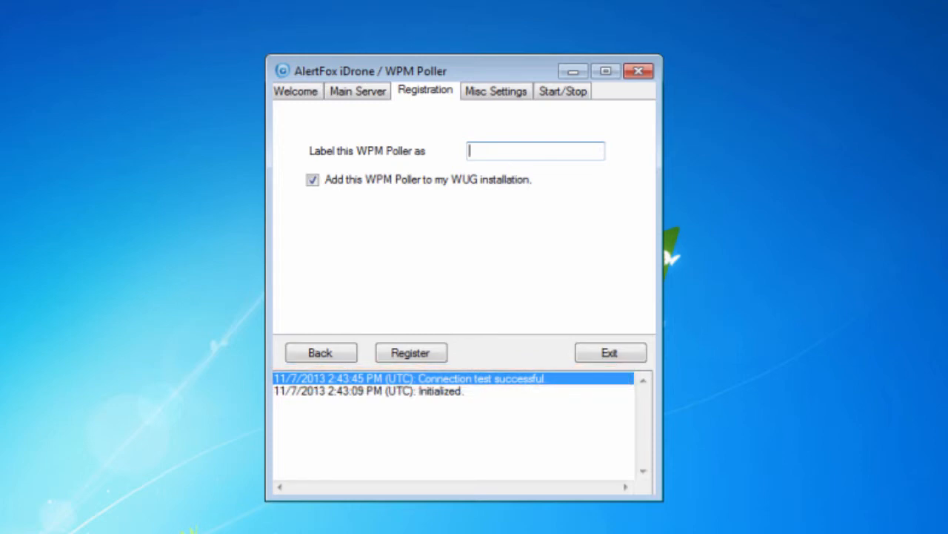
pyautogui.write('WUG_iDrone')
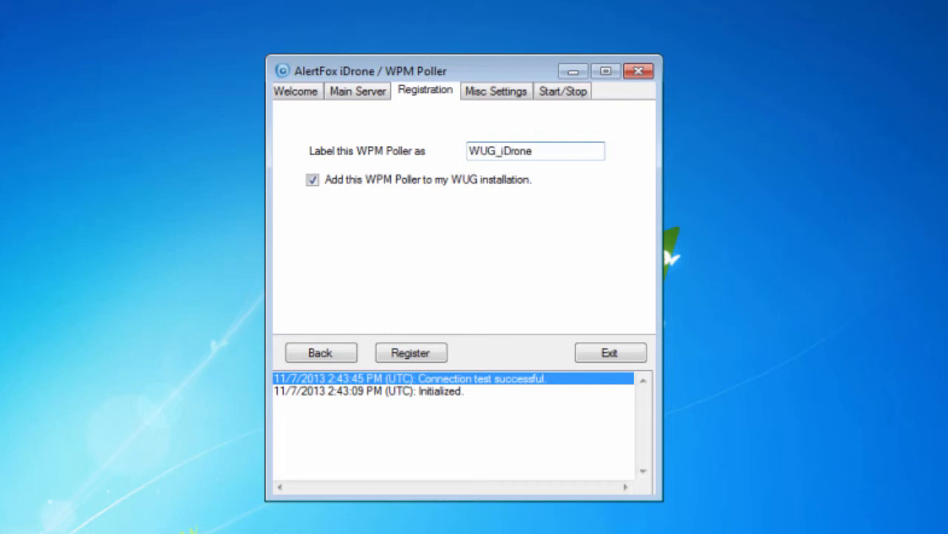
pyautogui.click(411, 352)
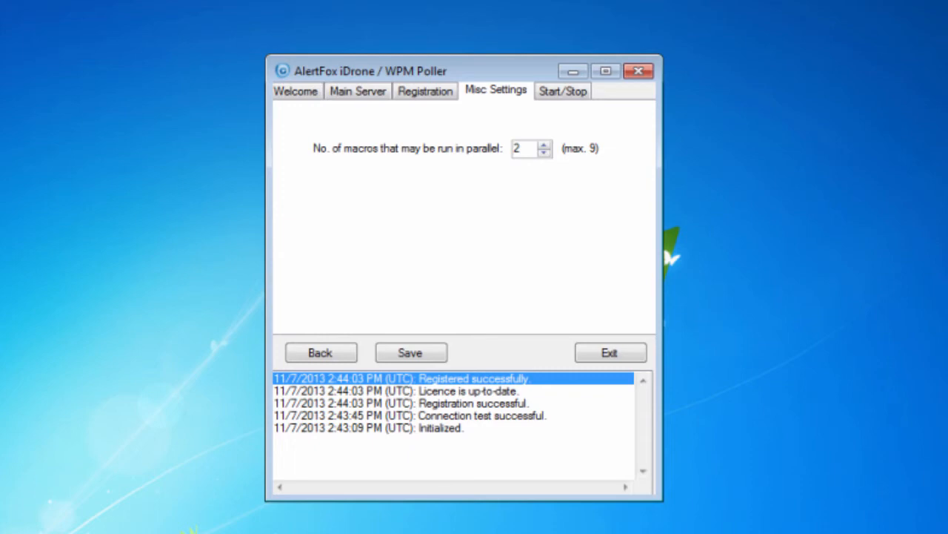
# Adjust the parallel macro count and start the WUG_iDrone poller, now running with 3 instances
pyautogui.doubleClick(517, 148)
pyautogui.click(437, 352)
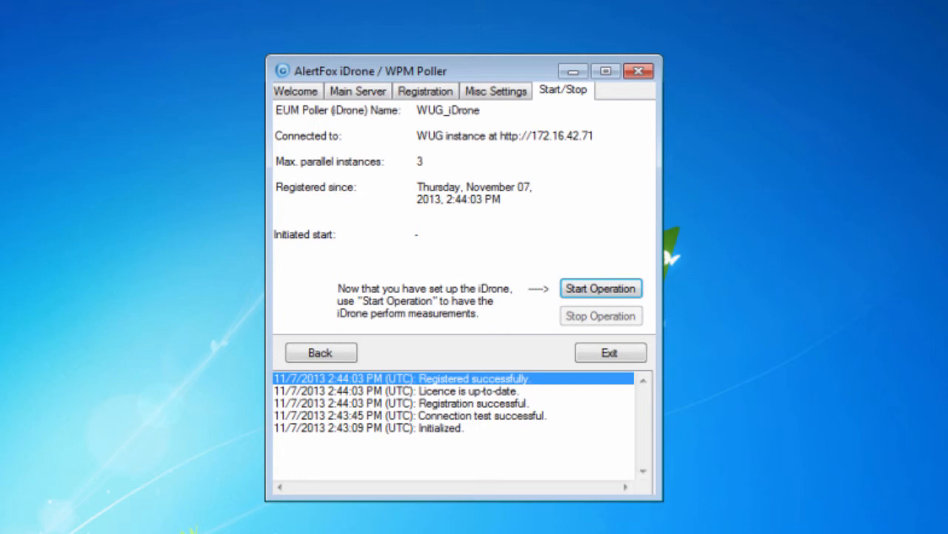
pyautogui.click(595, 293)
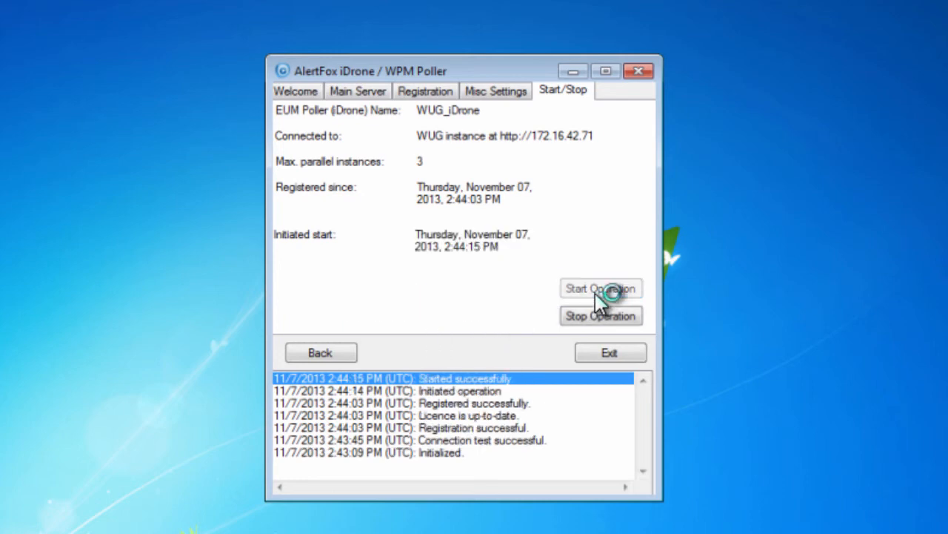